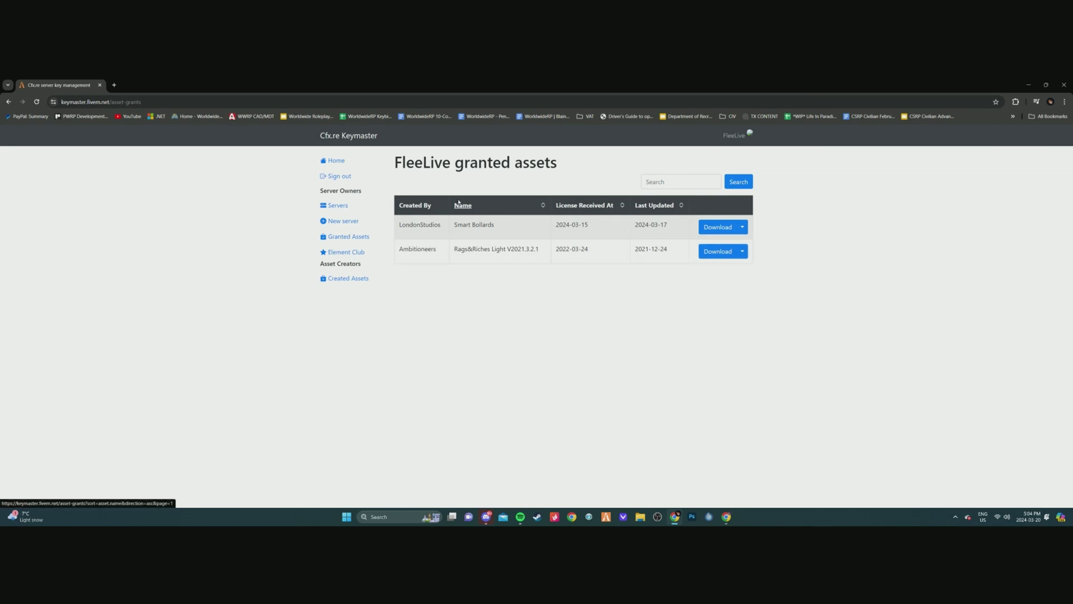
Look over the Keymaster asset list, then download Smart Bollards as Smart Bollards.pack.zip
{"action": "double_click", "coordinate": [405, 162]}
{"action": "left_click_drag", "start_coordinate": [405, 162], "coordinate": [552, 162]}
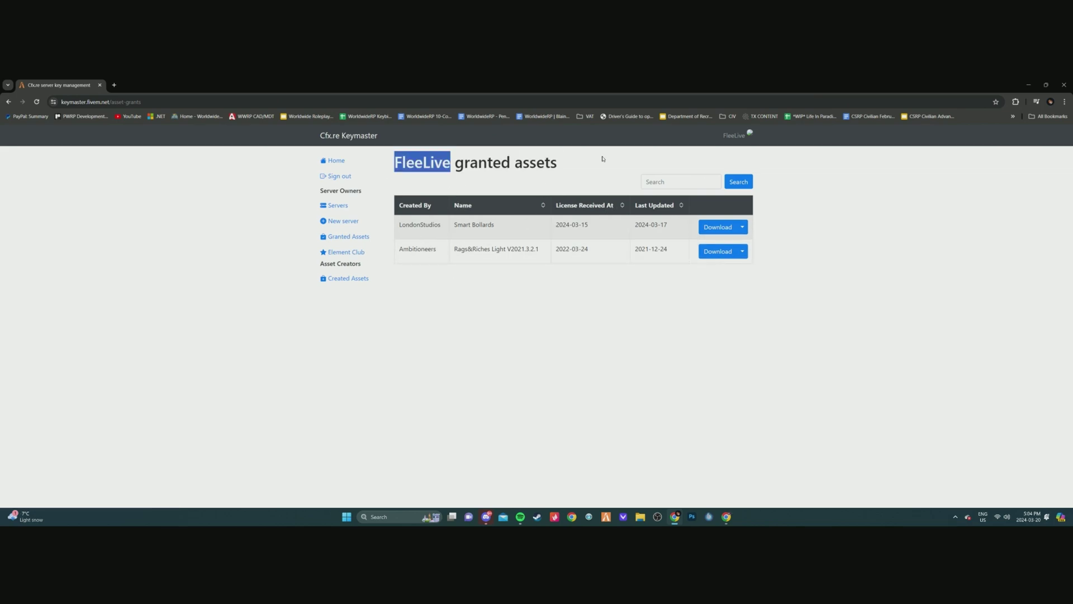
{"action": "left_click_drag", "start_coordinate": [399, 224], "coordinate": [491, 226]}
{"action": "left_click", "coordinate": [426, 368]}
{"action": "left_click", "coordinate": [600, 267]}
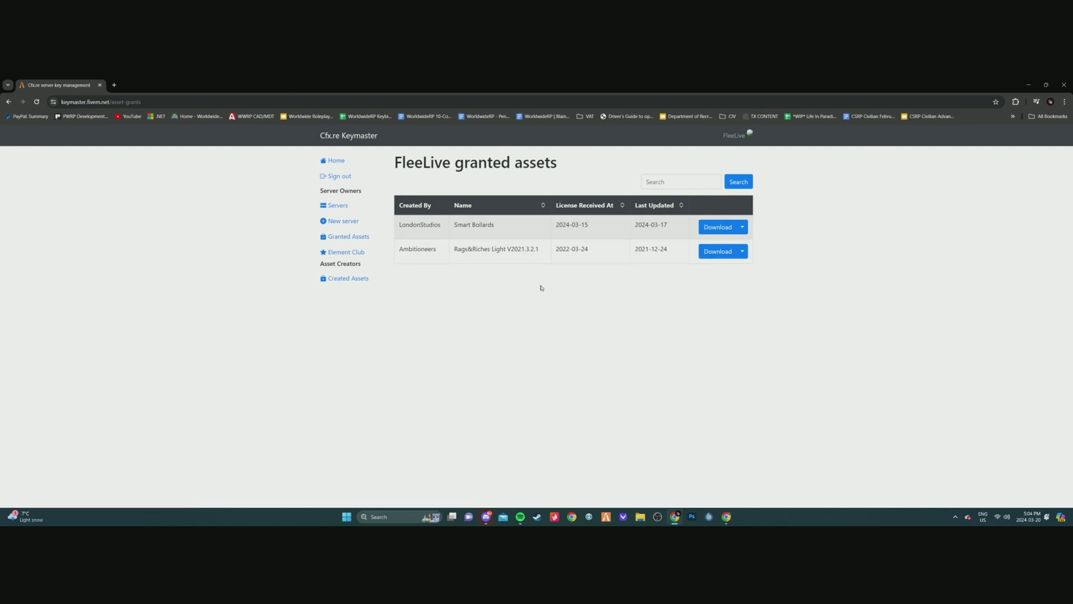
{"action": "left_click", "coordinate": [718, 227]}
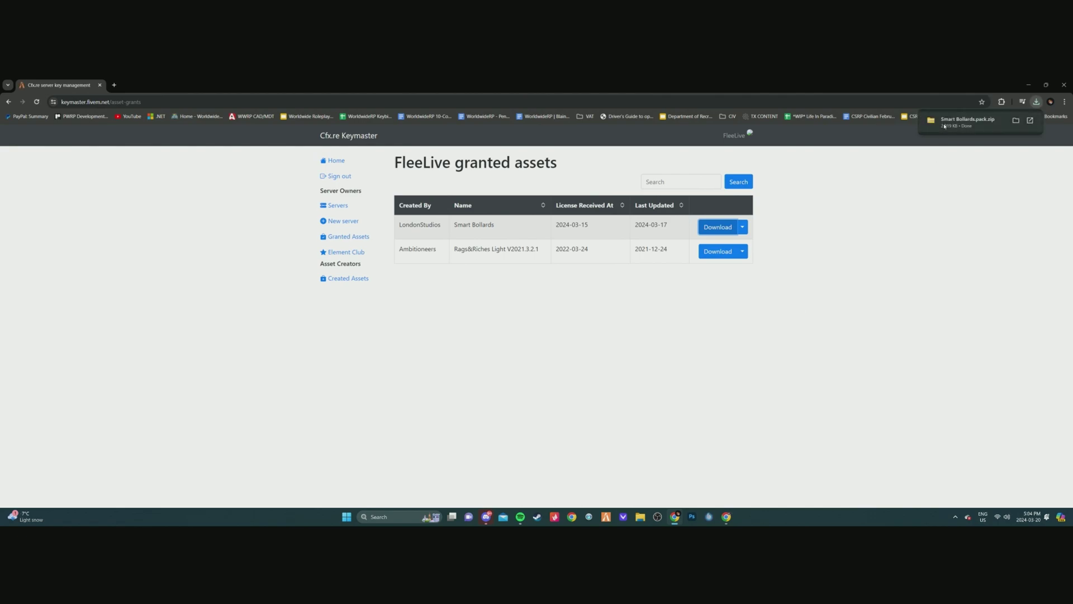
Open Smart Bollards.pack.zip beside a txData window showing CFXDefault_82CDE8.base's resources folder
{"action": "left_click", "coordinate": [945, 126]}
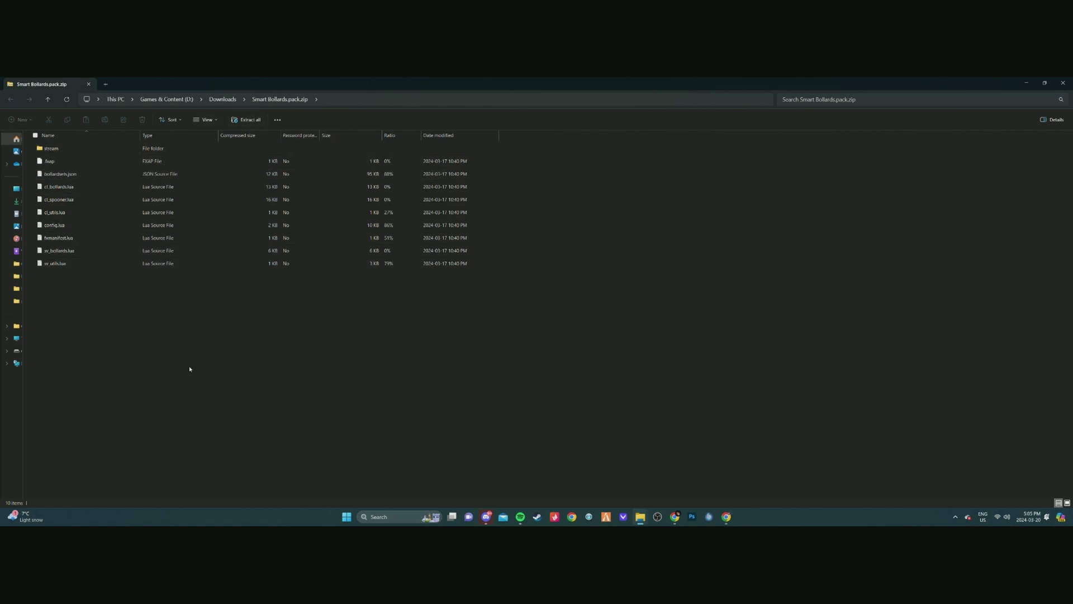
{"action": "left_click_drag", "start_coordinate": [3, 227], "coordinate": [389, 117]}
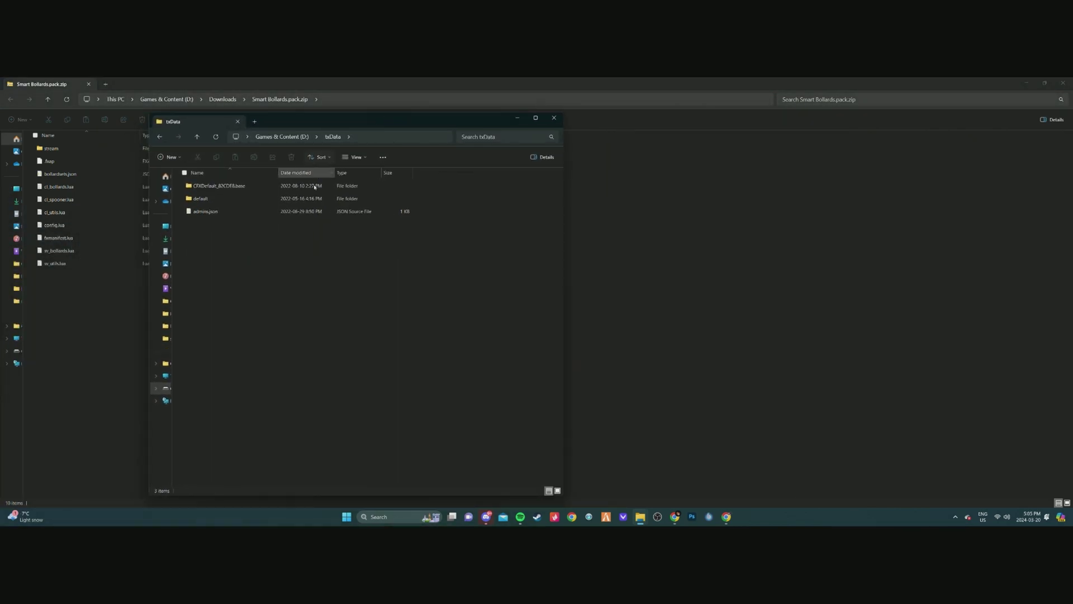
{"action": "left_click", "coordinate": [242, 189]}
{"action": "double_click", "coordinate": [243, 188]}
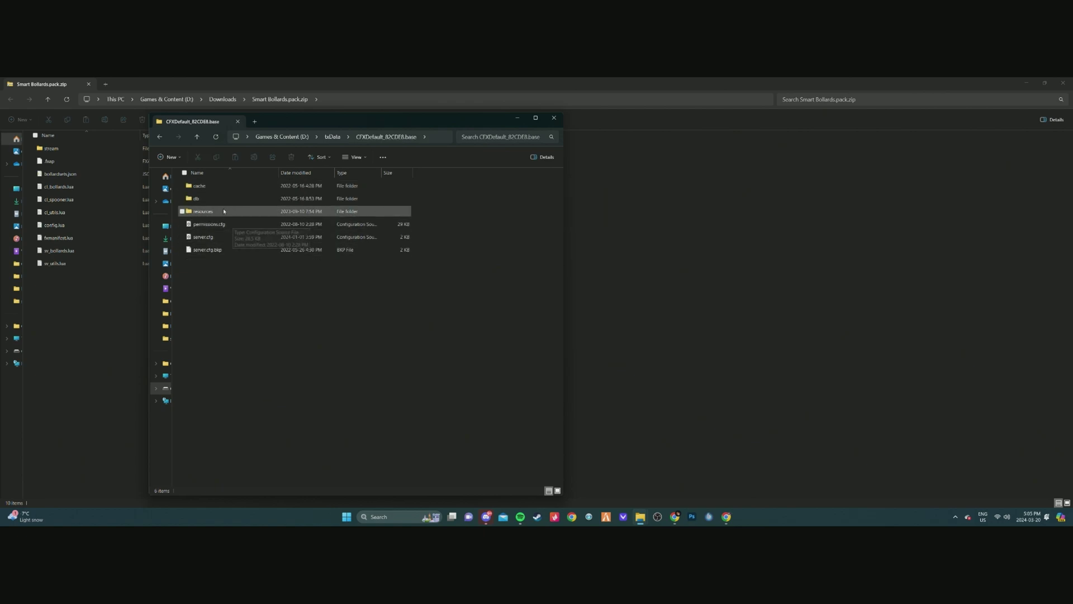
{"action": "double_click", "coordinate": [223, 212]}
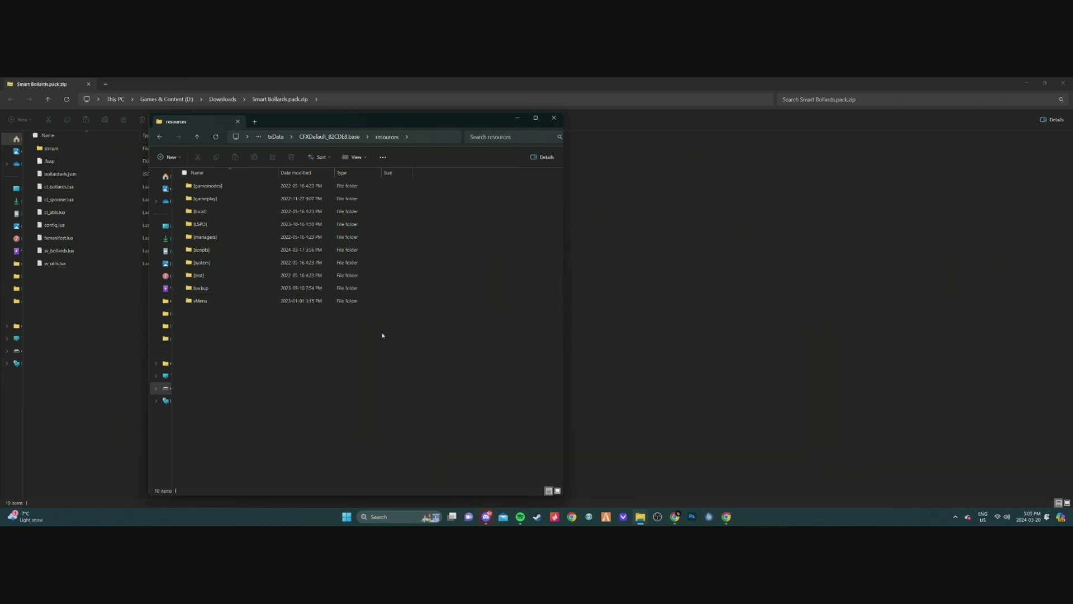
Create a new folder named SmartBollards in the resources folder
{"action": "right_click", "coordinate": [215, 339]}
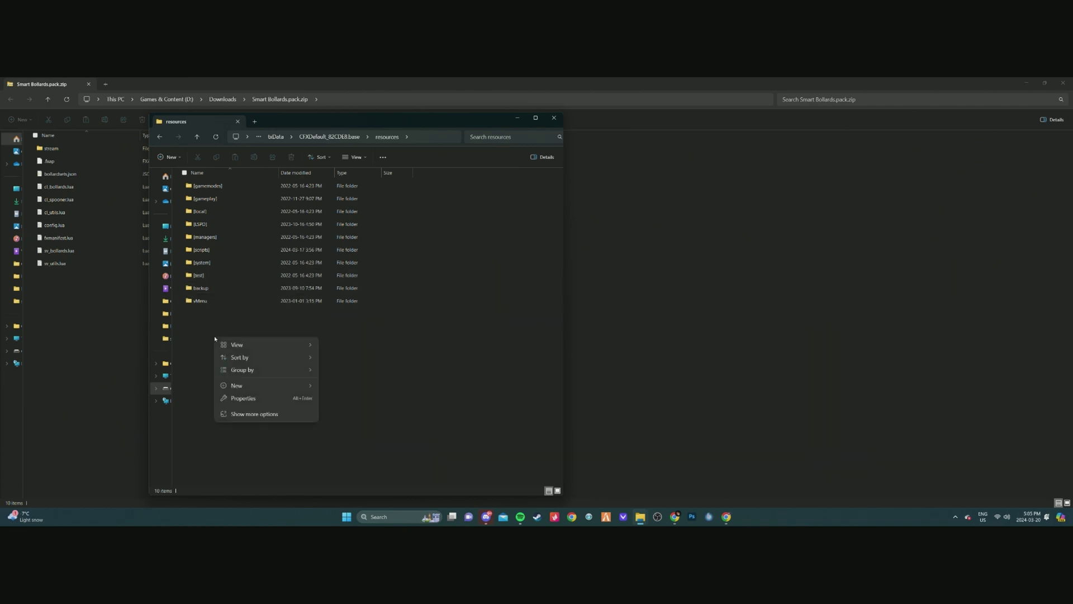
{"action": "mouse_move", "coordinate": [279, 388]}
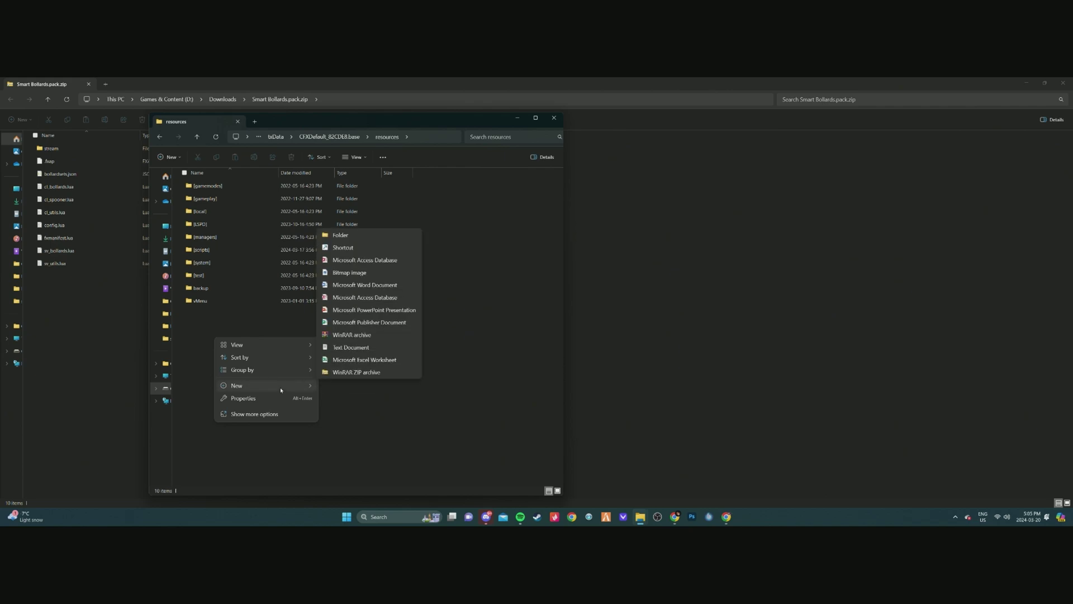
{"action": "left_click", "coordinate": [367, 233]}
{"action": "type", "text": "S"}
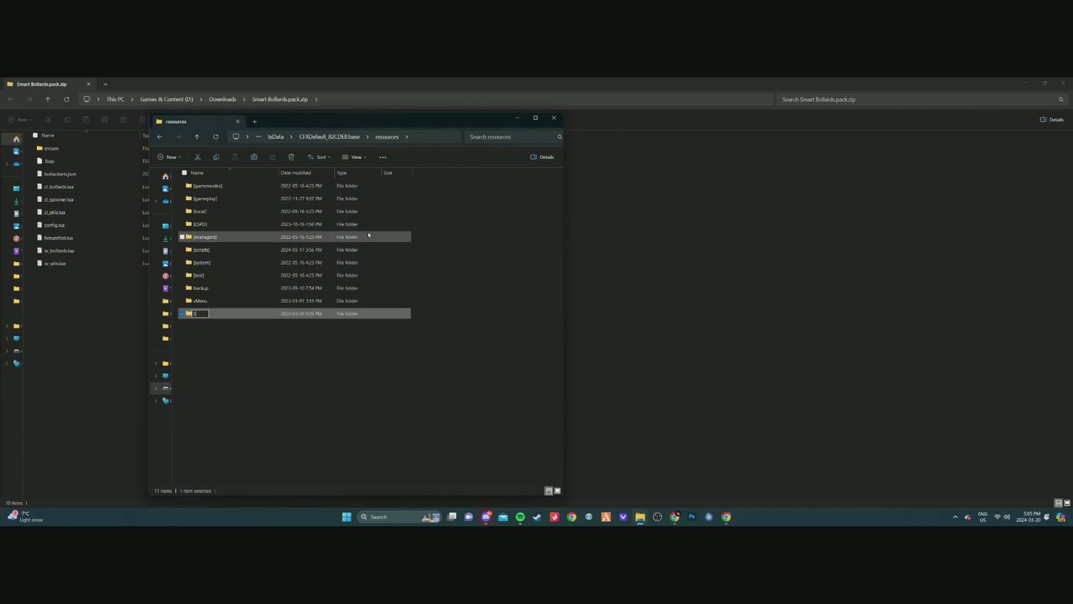
{"action": "type", "text": "martBollards"}
{"action": "key", "text": "Return"}
{"action": "key", "text": "Return"}
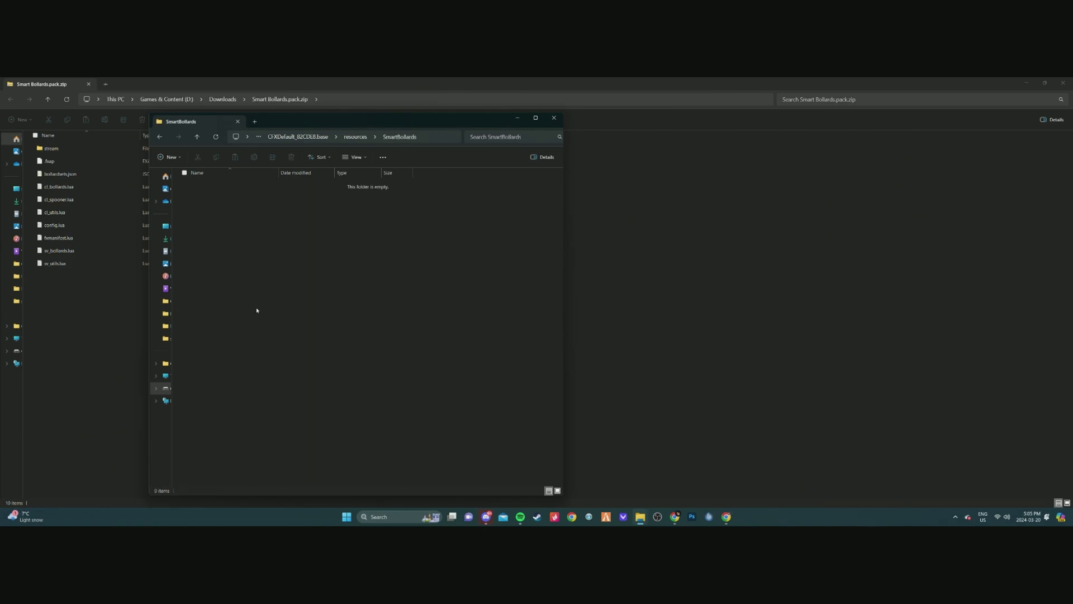
Copy all ten zip items into SmartBollards, then return to CFXDefault_82CDE8.base
{"action": "left_click_drag", "start_coordinate": [316, 123], "coordinate": [428, 129]}
{"action": "left_click_drag", "start_coordinate": [296, 89], "coordinate": [251, 109]}
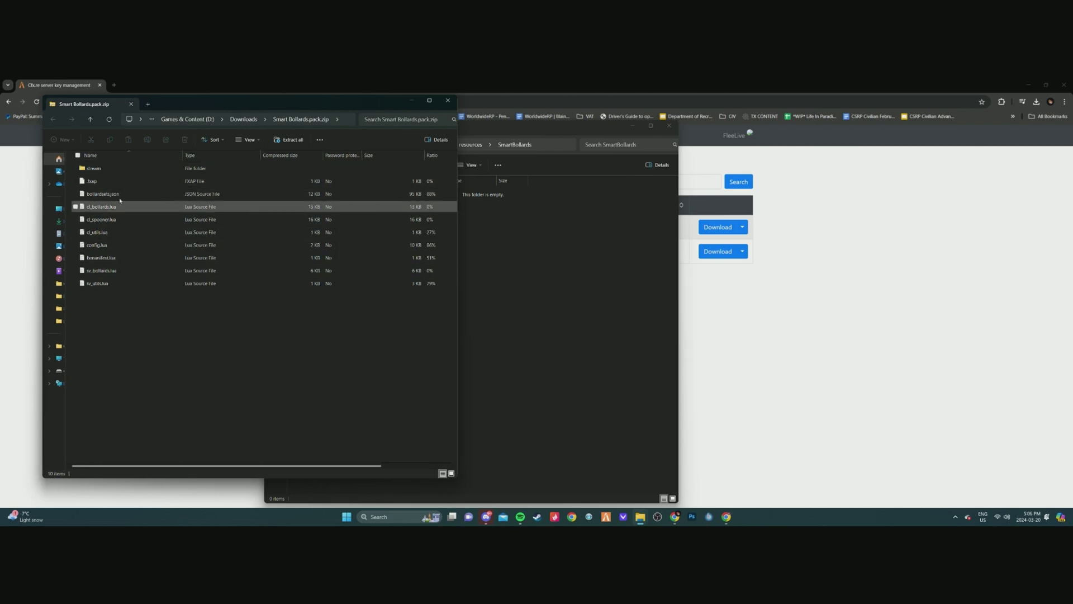
{"action": "left_click_drag", "start_coordinate": [146, 315], "coordinate": [98, 160]}
{"action": "left_click_drag", "start_coordinate": [557, 126], "coordinate": [803, 110]}
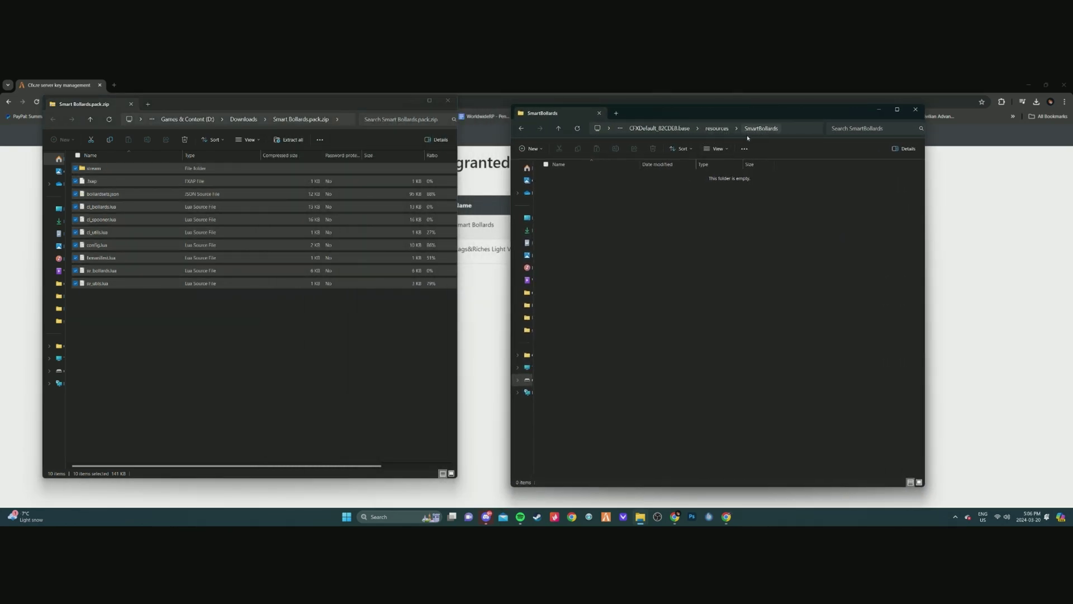
{"action": "left_click_drag", "start_coordinate": [168, 207], "coordinate": [595, 384]}
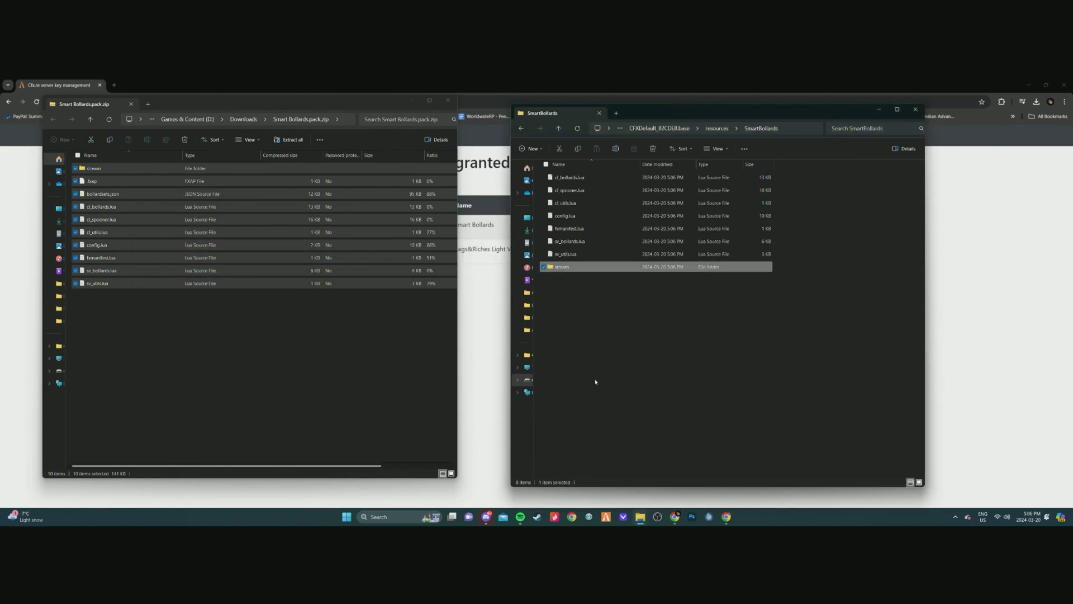
{"action": "left_click", "coordinate": [595, 381]}
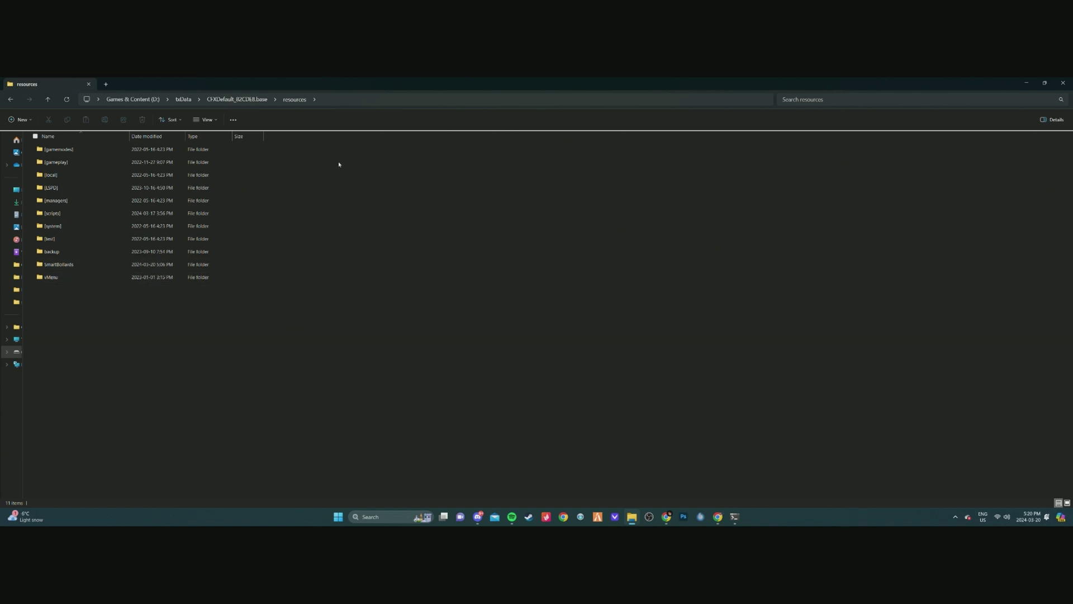
{"action": "left_click", "coordinate": [246, 100]}
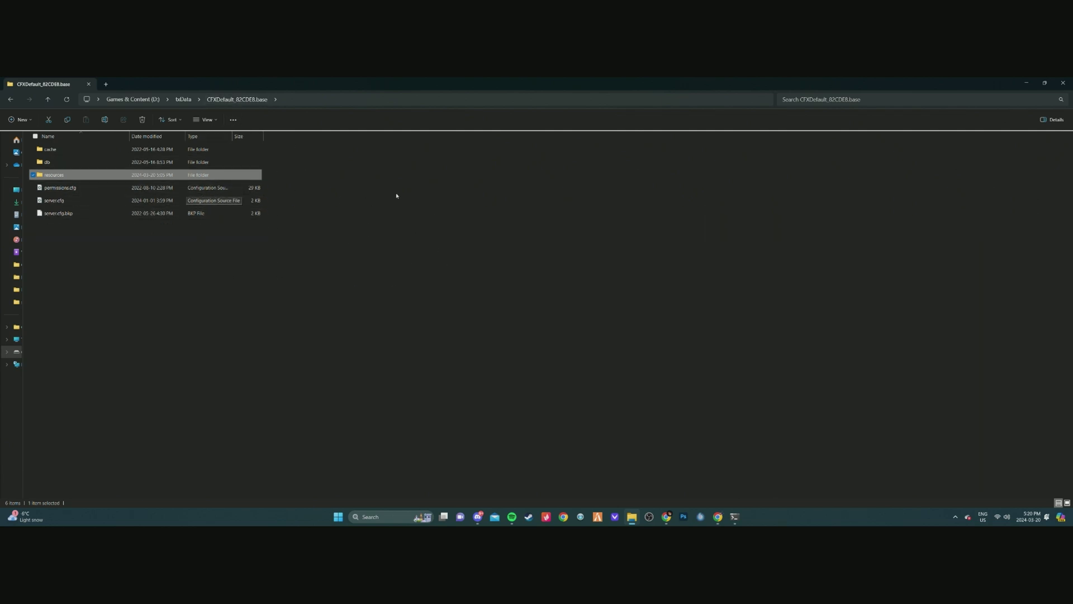
{"action": "left_click", "coordinate": [216, 326]}
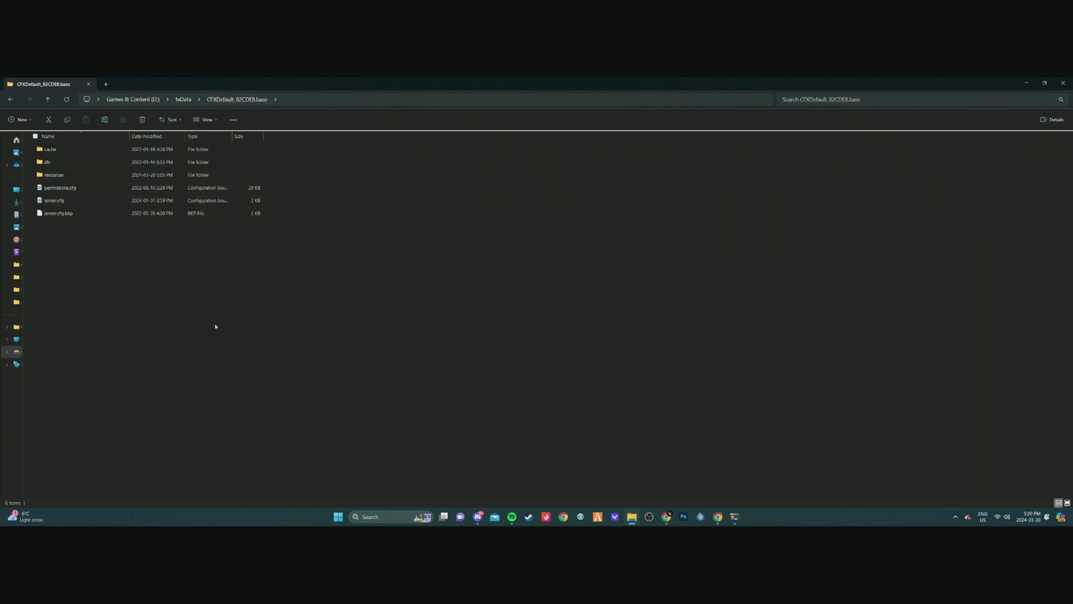
Open server.cfg and place the cursor at the end of the ensure [SASP] line
{"action": "double_click", "coordinate": [55, 201]}
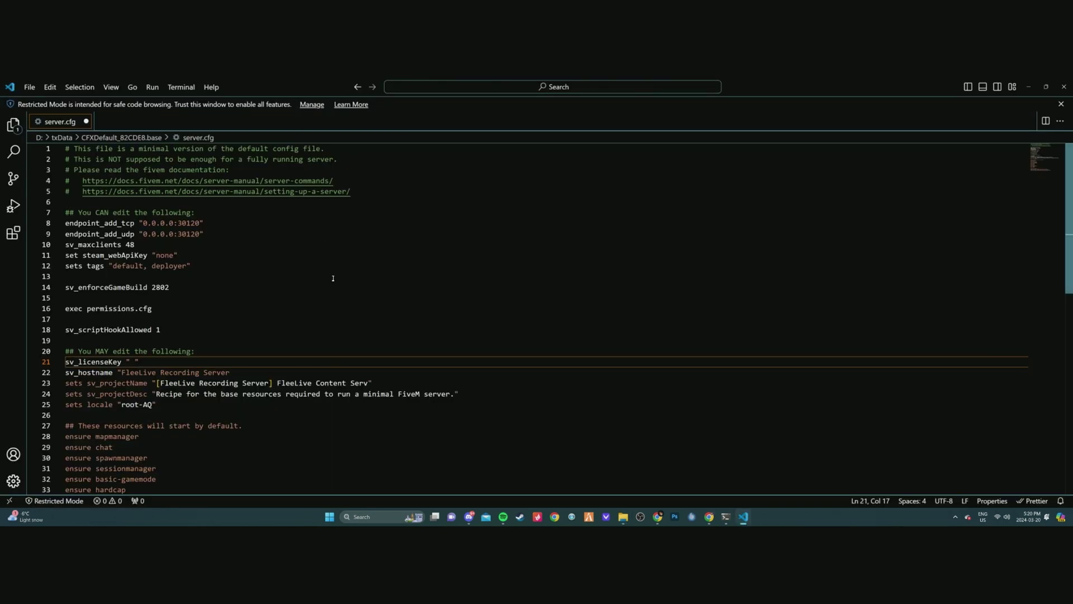
{"action": "scroll", "coordinate": [333, 278], "scroll_direction": "down", "scroll_amount": 5}
{"action": "scroll", "coordinate": [333, 278], "scroll_direction": "down", "scroll_amount": 1}
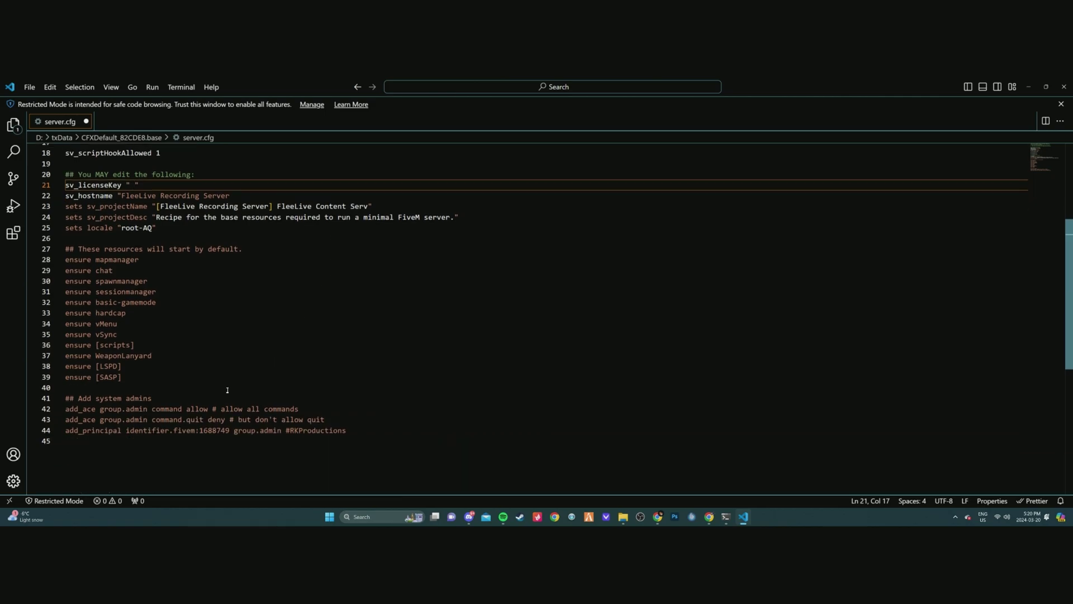
{"action": "left_click", "coordinate": [163, 373]}
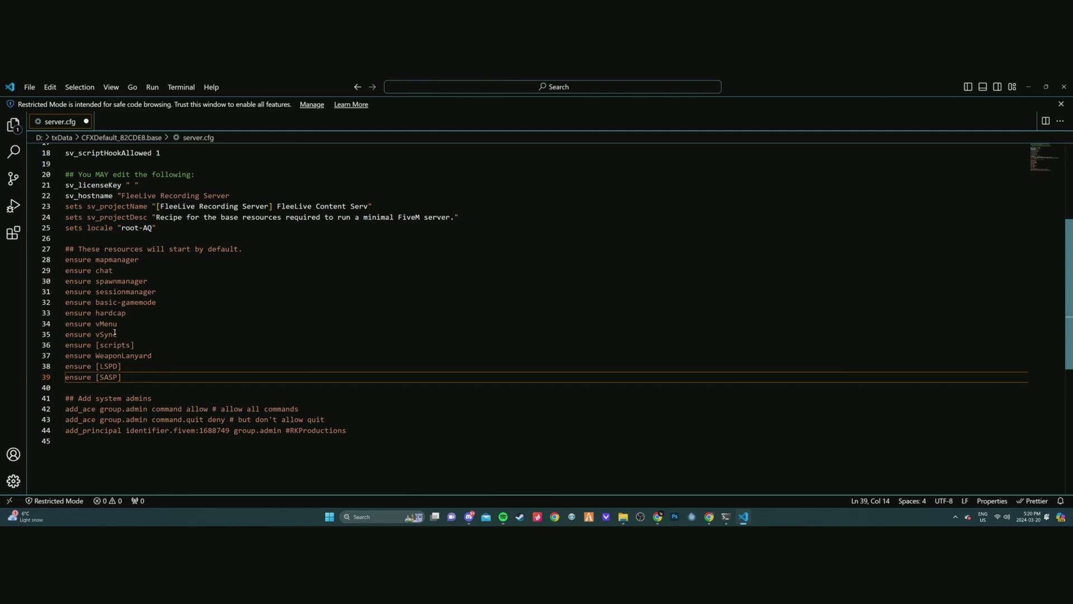
Add an 'ensure SmartBollards' line below ensure [SASP], removing a stray 'start' line
{"action": "key", "text": "Return"}
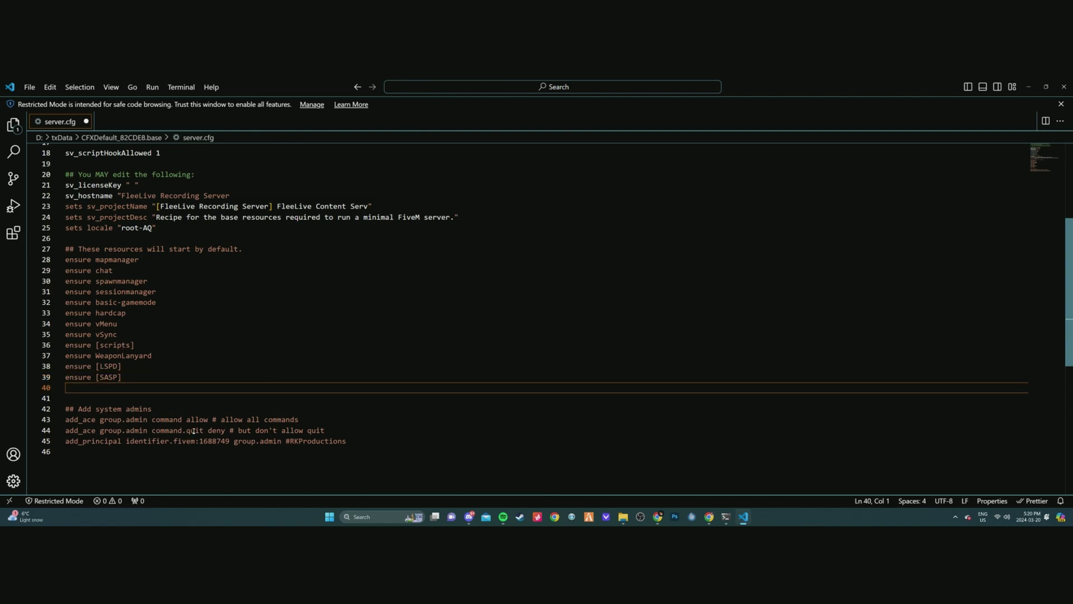
{"action": "type", "text": "start"}
{"action": "key", "text": "Return"}
{"action": "type", "text": "ensure"}
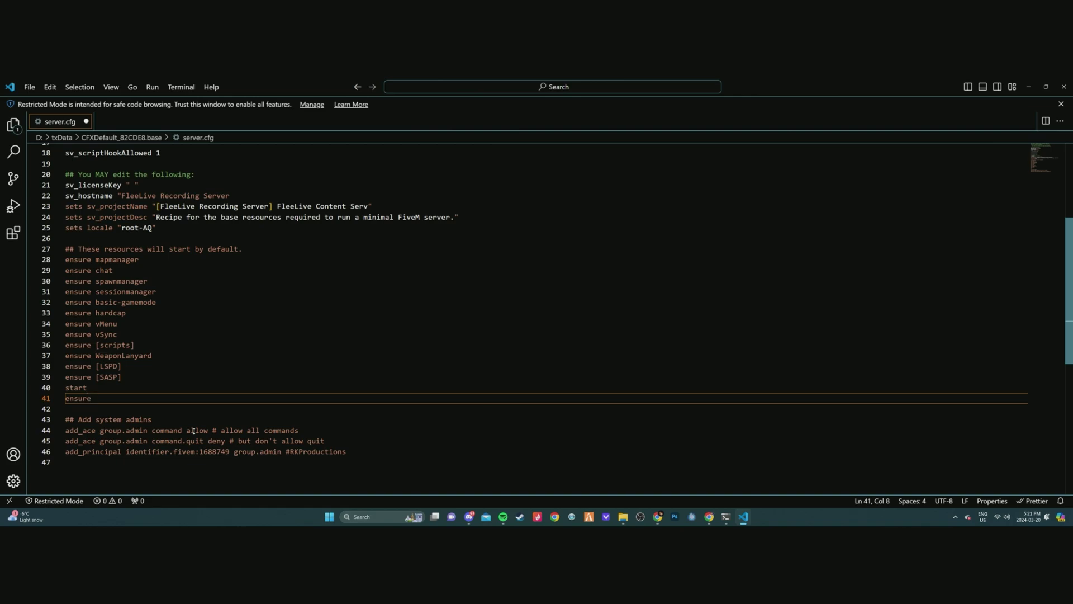
{"action": "key", "text": "Up"}
{"action": "key", "text": "BackSpace"}
{"action": "key", "text": "BackSpace"}
{"action": "key", "text": "BackSpace"}
{"action": "key", "text": "BackSpace"}
{"action": "key", "text": "BackSpace"}
{"action": "key", "text": "BackSpace"}
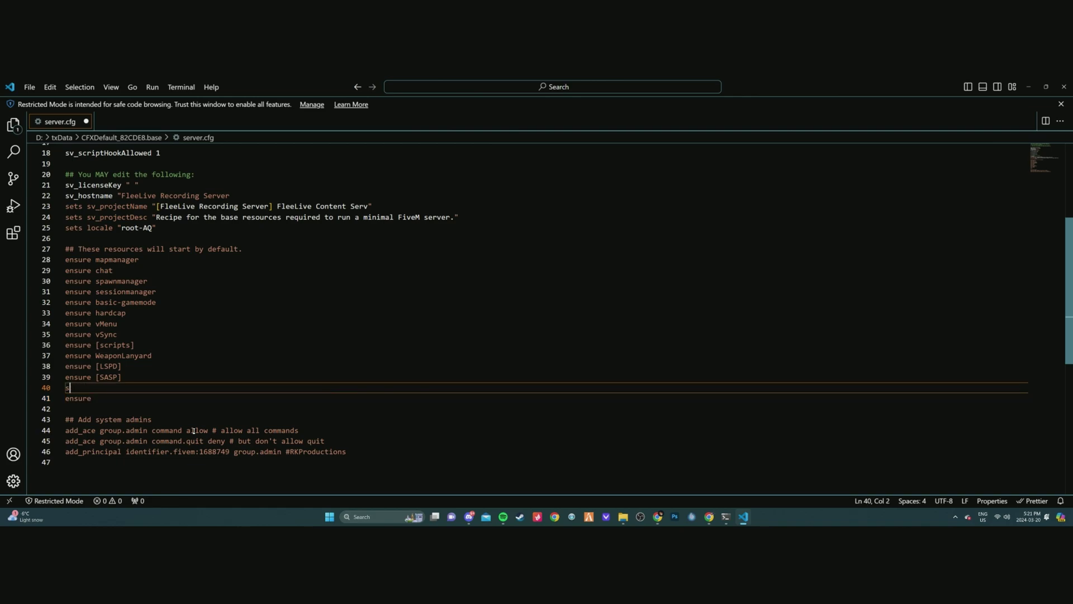
{"action": "key", "text": "Down"}
{"action": "type", "text": "Sm"}
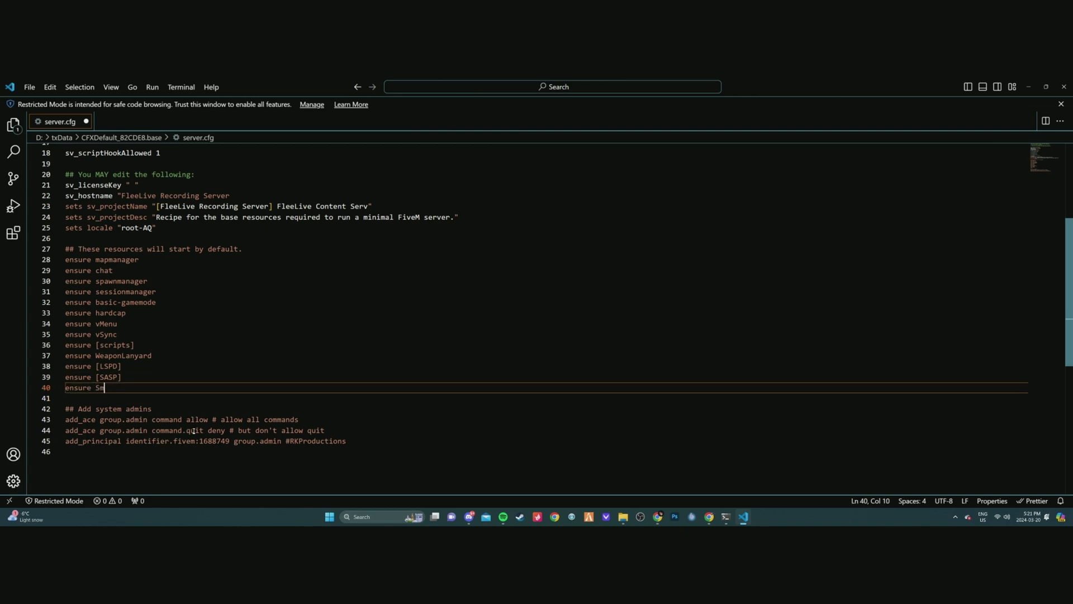
{"action": "type", "text": "artBollards"}
{"action": "key", "text": "ctrl+shift+Left"}
{"action": "key", "text": "End"}
{"action": "key", "text": "shift+Home"}
Restore the editor, recheck the ensure SmartBollards line, and maximize the SmartBollards folder window
{"action": "key", "text": "super+Down"}
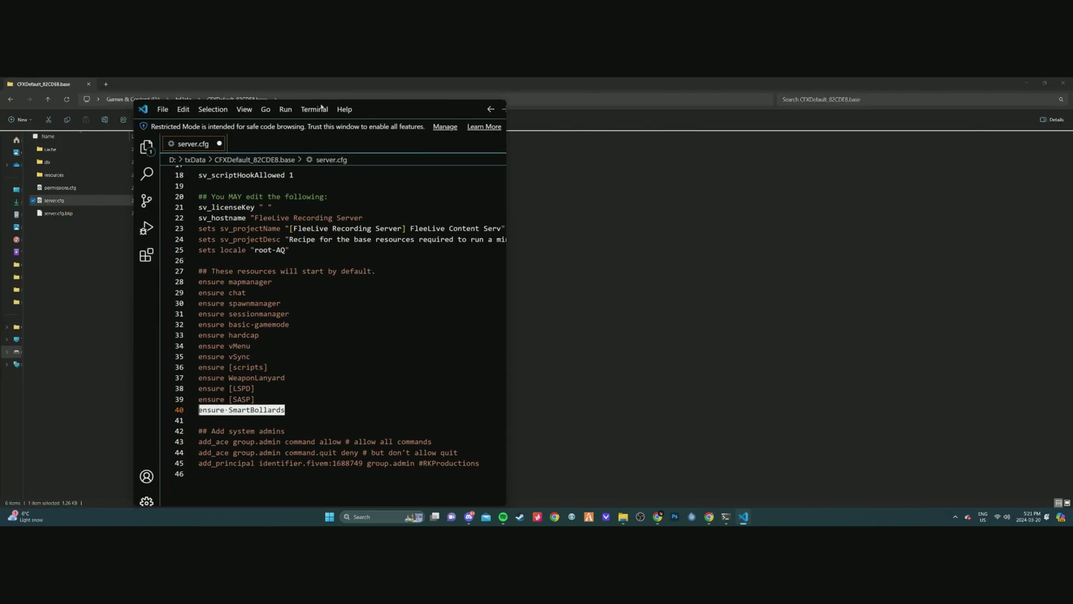
{"action": "left_click", "coordinate": [88, 178]}
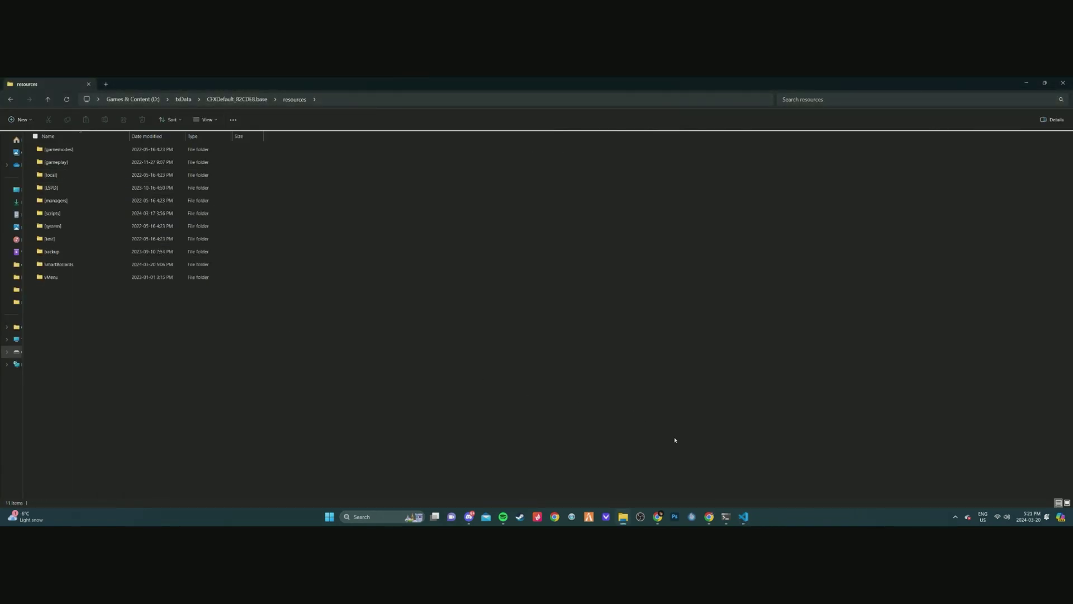
{"action": "left_click", "coordinate": [744, 518]}
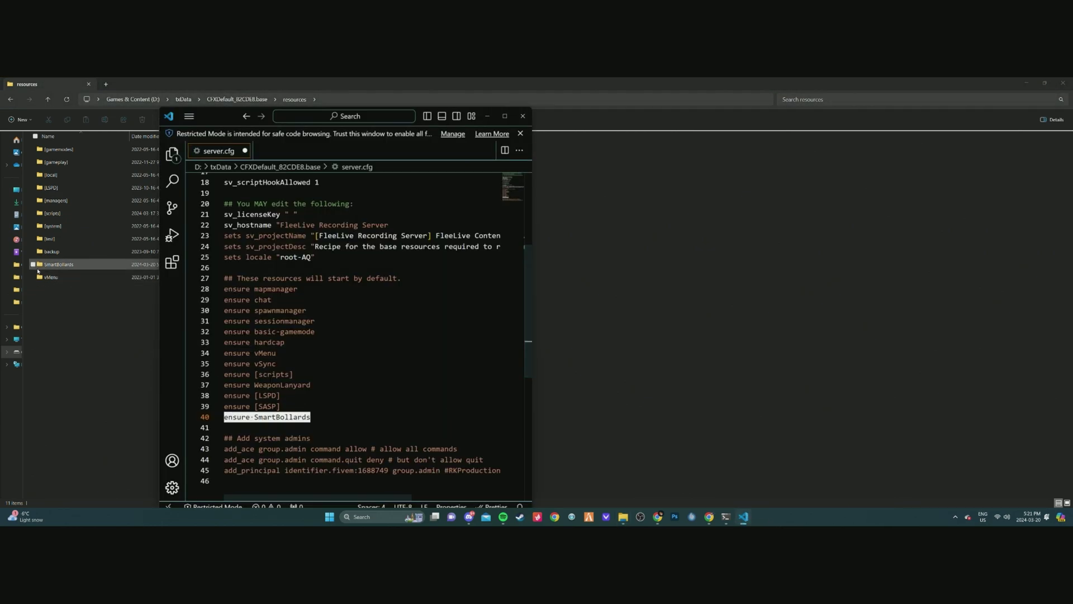
{"action": "triple_click", "coordinate": [296, 419]}
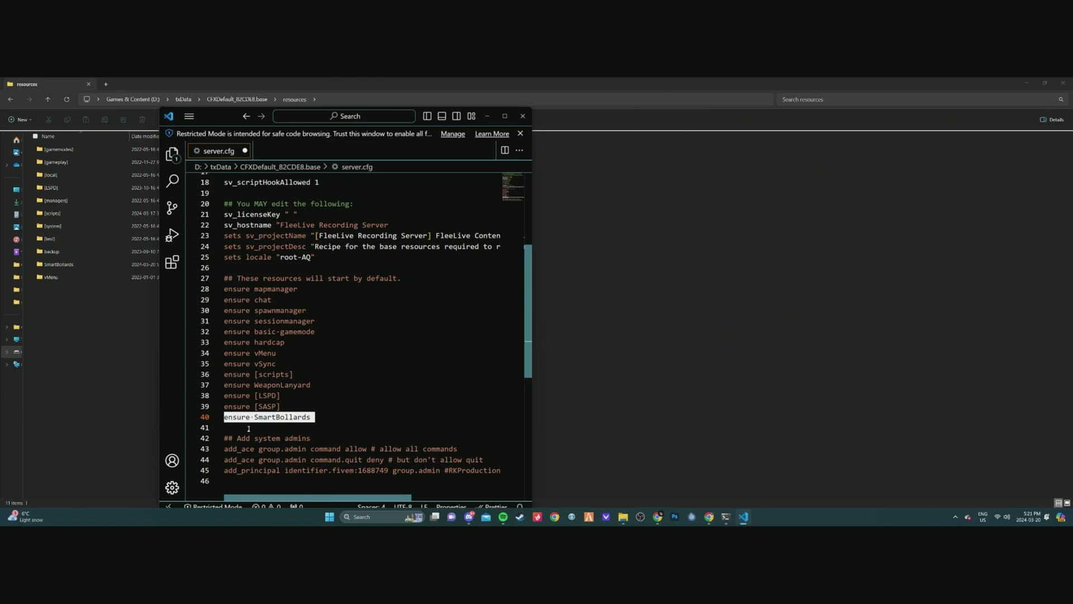
{"action": "left_click", "coordinate": [229, 425]}
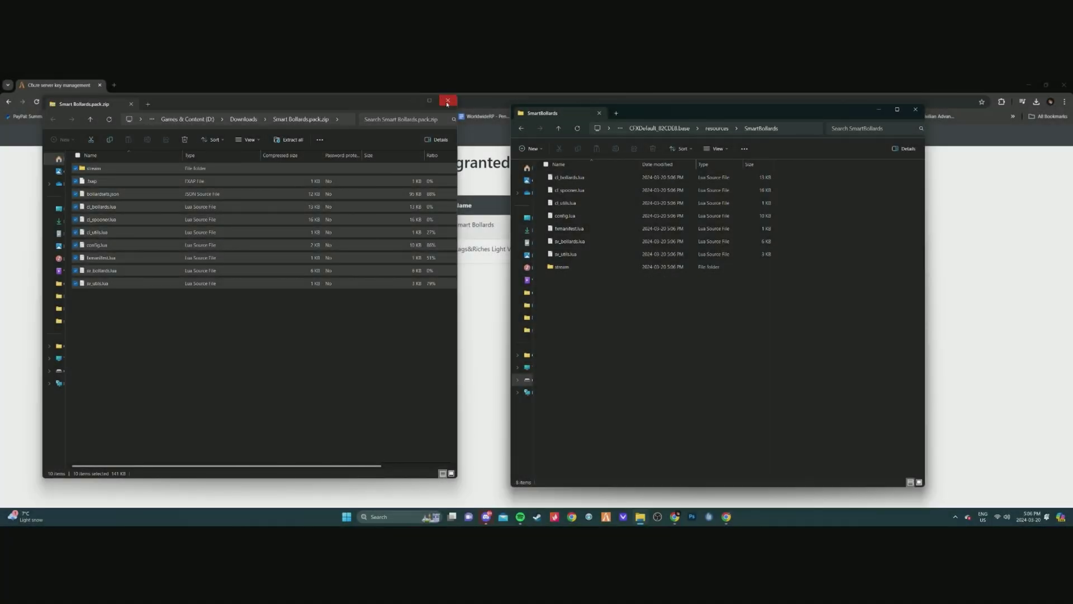
{"action": "left_click", "coordinate": [414, 93]}
{"action": "left_click_drag", "start_coordinate": [488, 114], "coordinate": [554, 79]}
Open SmartBollards' config.lua in Visual Studio Code and maximize the editor window
{"action": "left_click", "coordinate": [134, 187]}
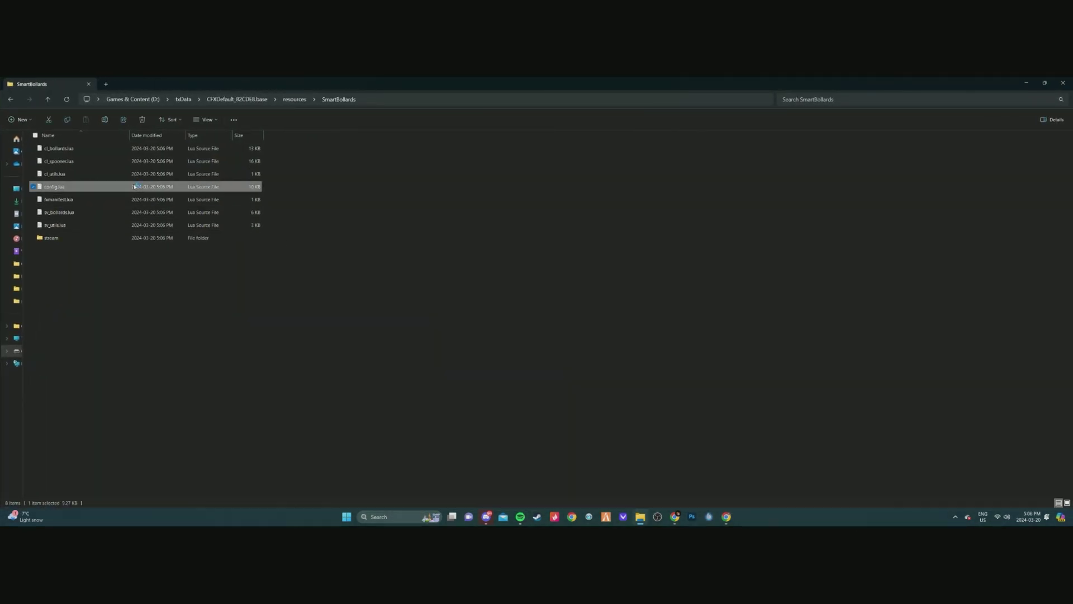
{"action": "double_click", "coordinate": [134, 187]}
{"action": "left_click_drag", "start_coordinate": [642, 127], "coordinate": [553, 80]}
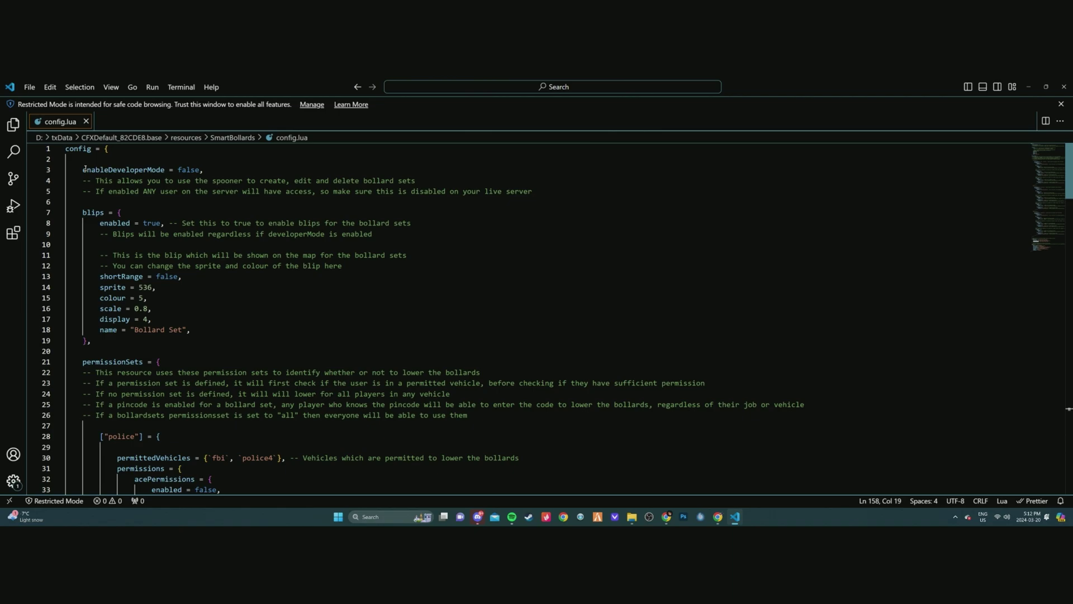
{"action": "scroll", "coordinate": [85, 168], "scroll_direction": "down", "scroll_amount": 2}
{"action": "left_click_drag", "start_coordinate": [85, 163], "coordinate": [186, 307]}
{"action": "left_click", "coordinate": [185, 306]}
{"action": "double_click", "coordinate": [154, 185]}
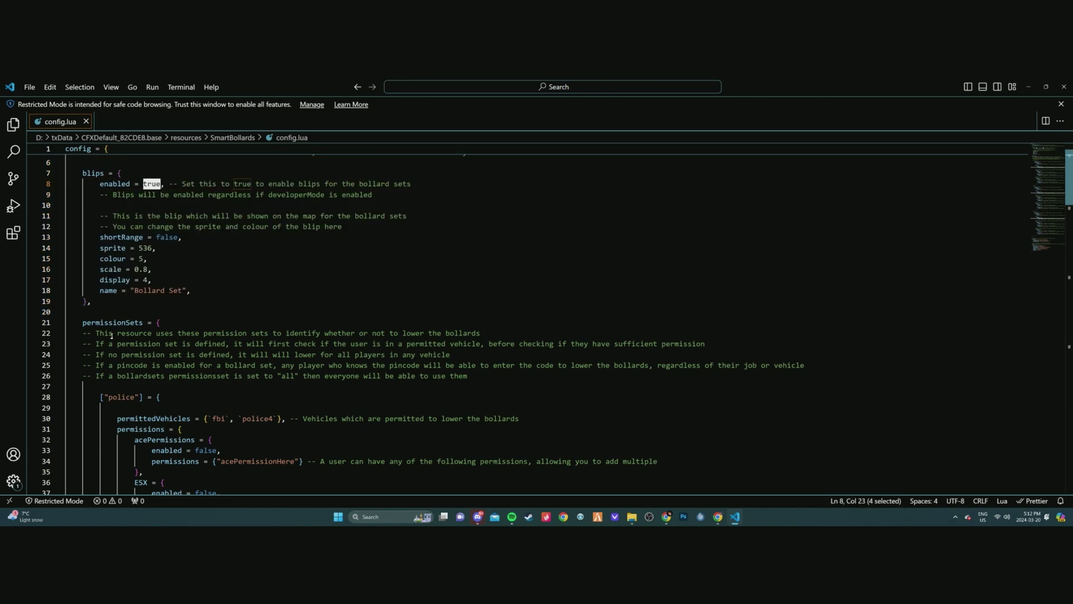
{"action": "left_click_drag", "start_coordinate": [112, 237], "coordinate": [178, 237]}
{"action": "left_click", "coordinate": [160, 237]}
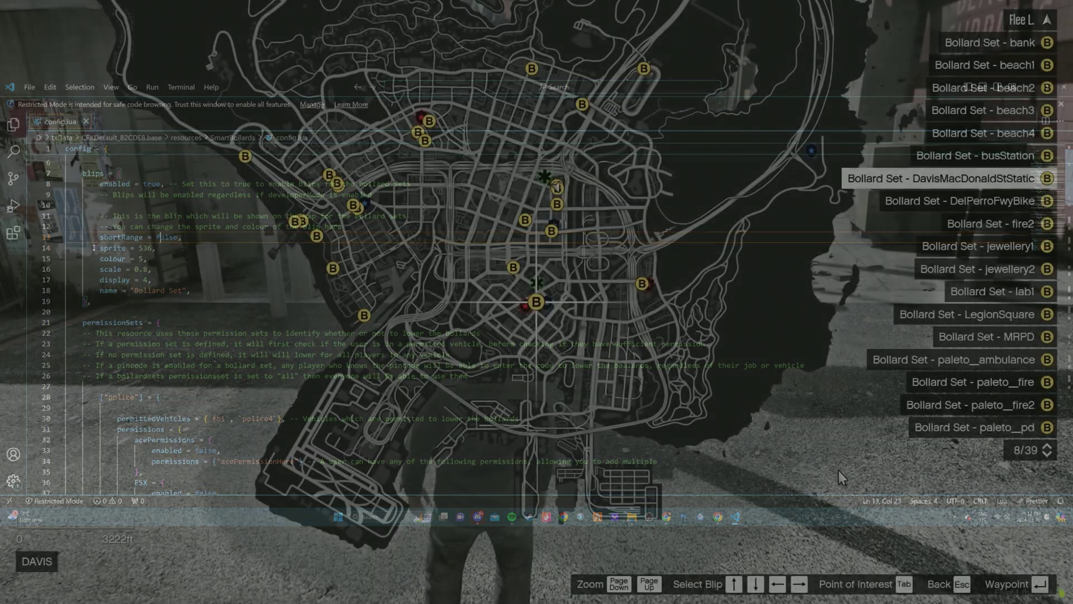
Cycle the Bollard Set blips through LegionSquare, paleto_fire, pier_exit, prison and racetrack
{"action": "key", "text": "Down"}
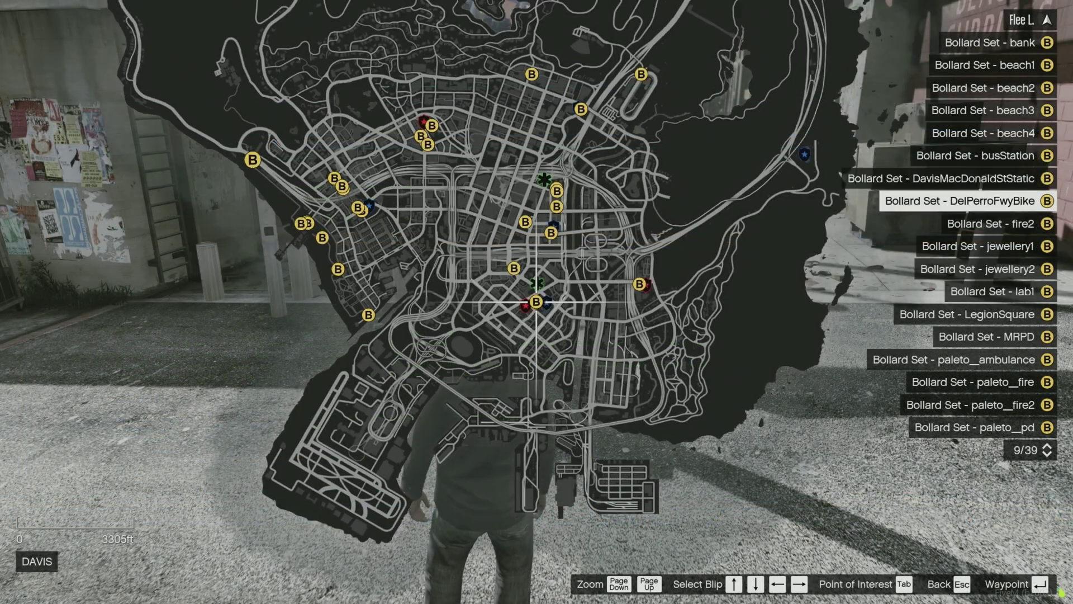
{"action": "key", "text": "Down"}
{"action": "key", "text": "Down"}
{"action": "key", "text": "Down"}
{"action": "key", "text": "Down"}
{"action": "key", "text": "Down"}
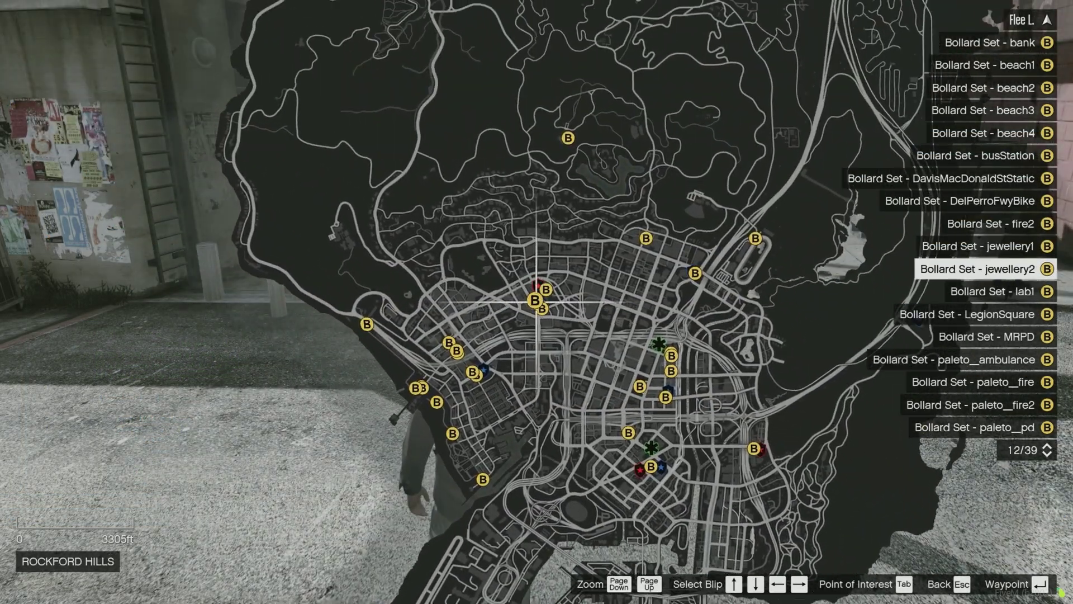
{"action": "key", "text": "Down"}
{"action": "key", "text": "Down"}
{"action": "key", "text": "Down"}
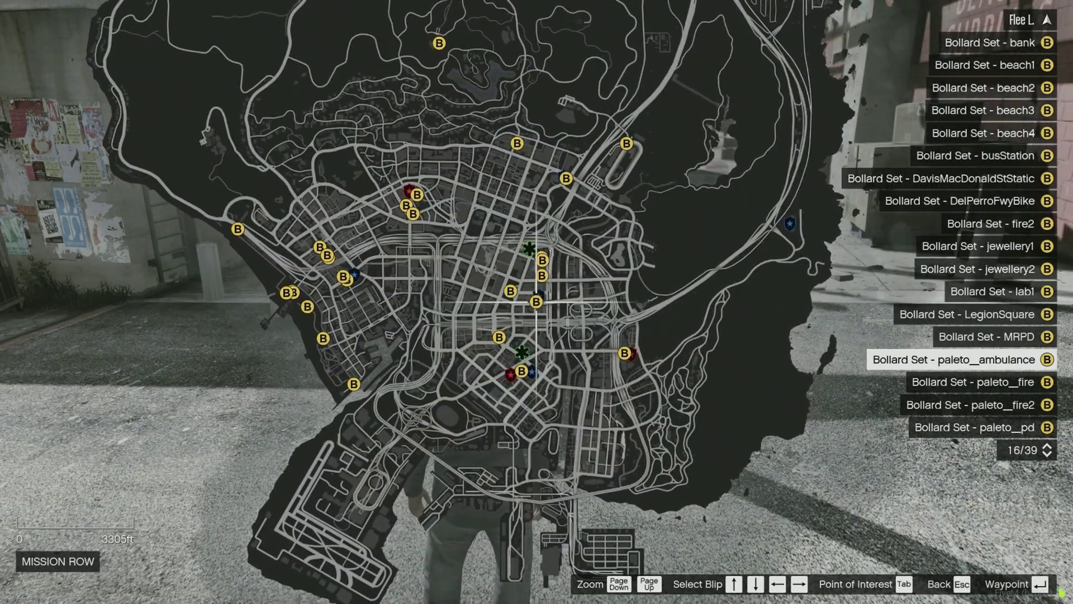
{"action": "key", "text": "Down"}
{"action": "key", "text": "Down"}
{"action": "key", "text": "Down"}
{"action": "key", "text": "Down"}
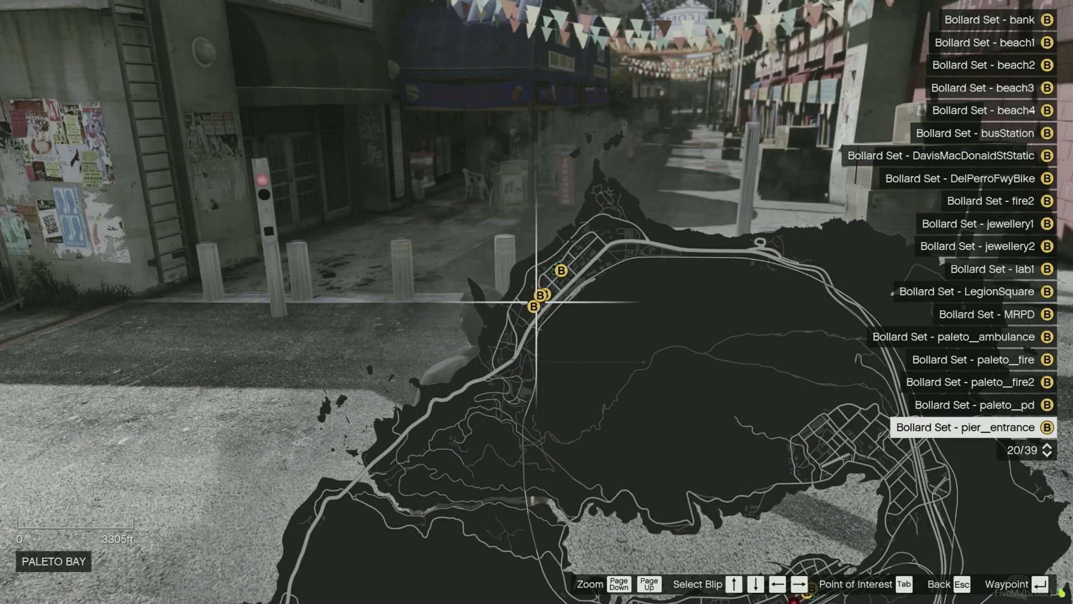
{"action": "key", "text": "Down"}
{"action": "key", "text": "Down"}
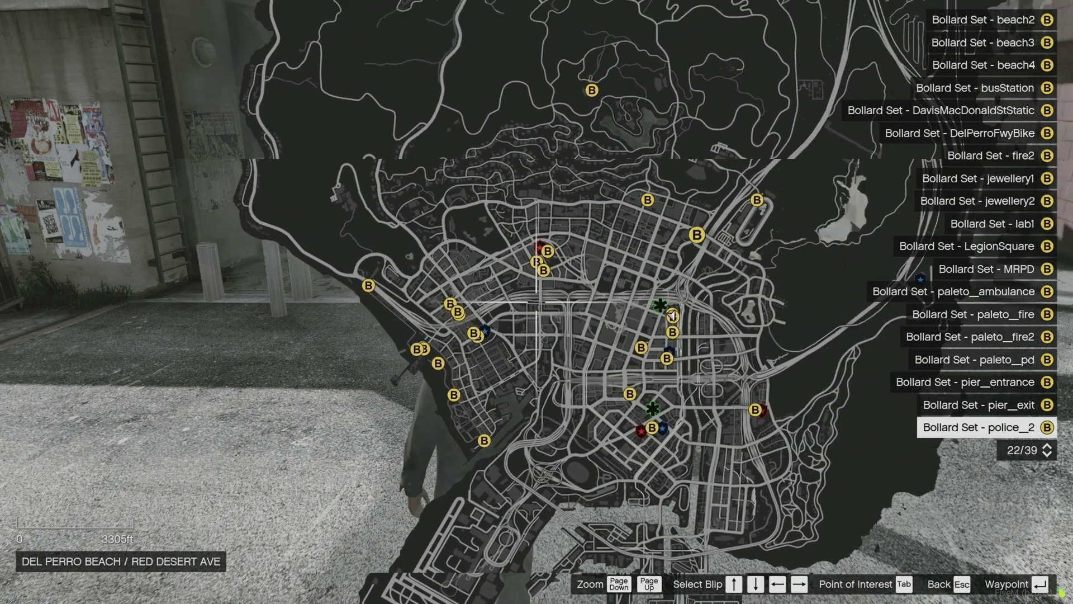
{"action": "key", "text": "Down"}
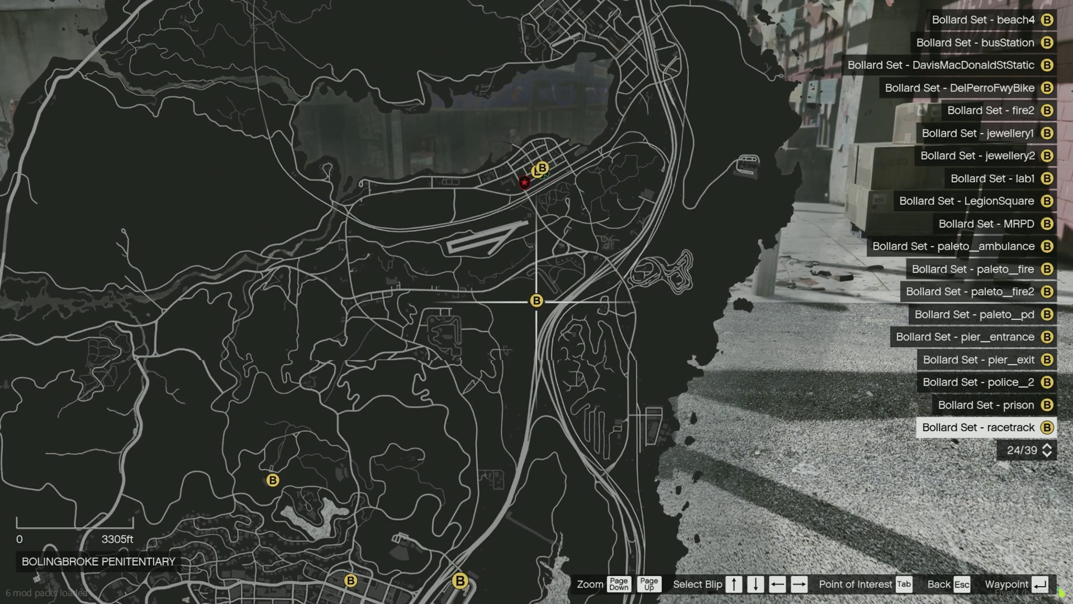
{"action": "key", "text": "Down"}
{"action": "key", "text": "Down"}
{"action": "key", "text": "Down"}
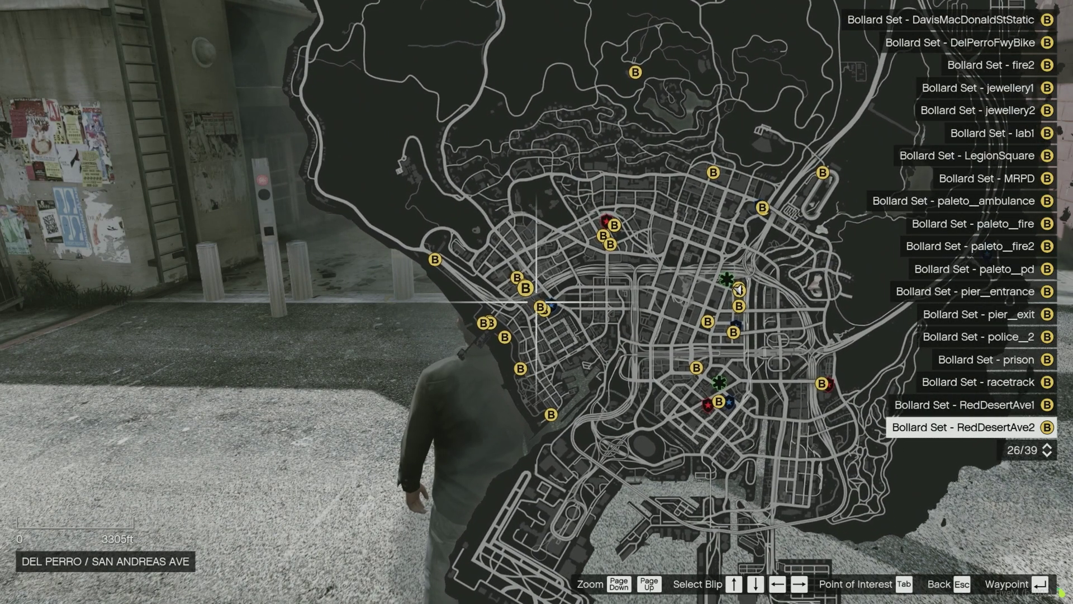